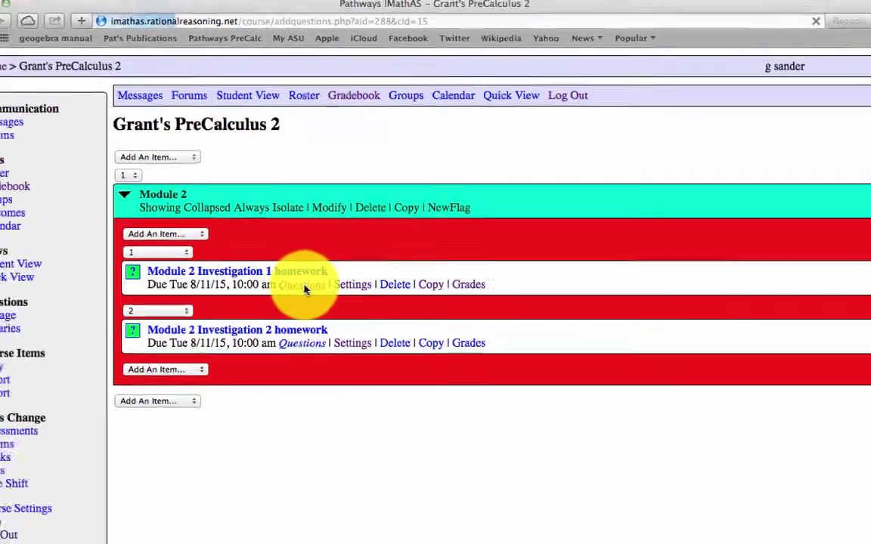
Open the Add/Remove Questions page for the Module 2 Investigation 1 homework.
{"action": "left_click", "coordinate": [270, 292]}
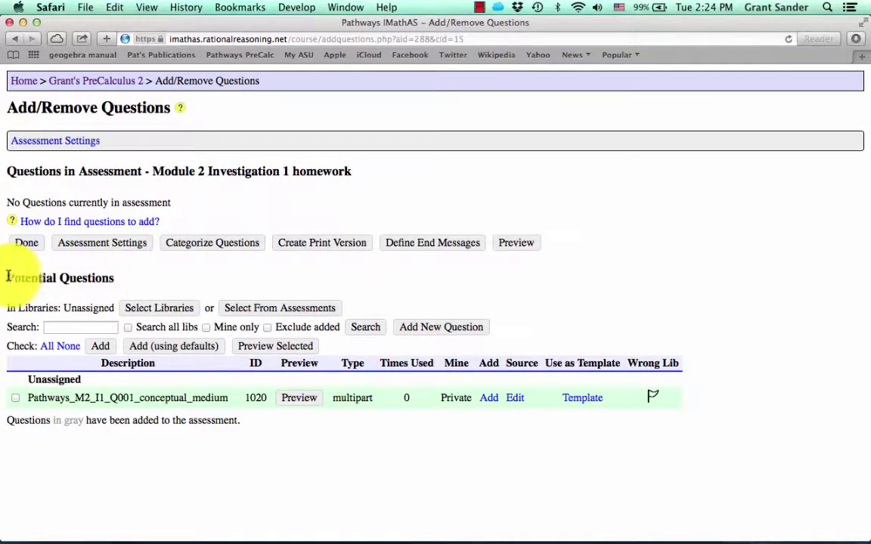
Open the Select Libraries dialog from the Potential Questions section.
{"action": "left_click_drag", "start_coordinate": [8, 278], "coordinate": [111, 278]}
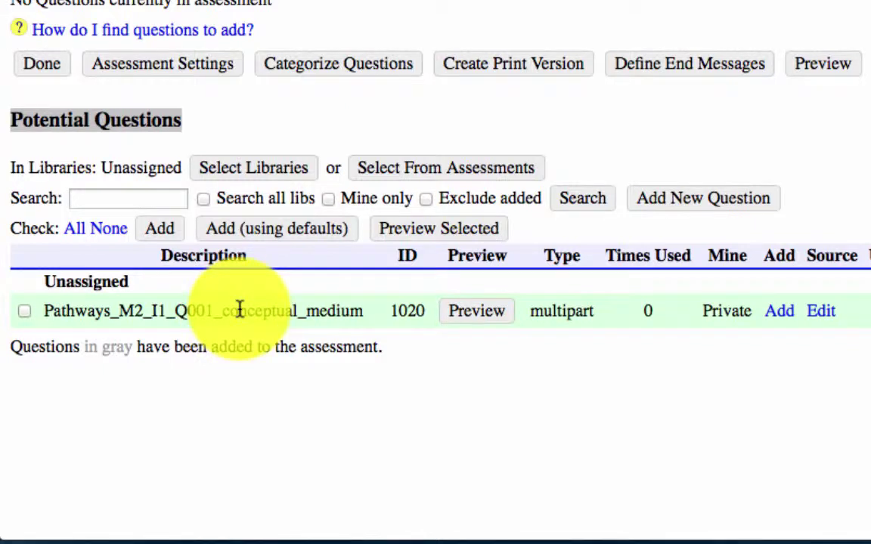
{"action": "left_click", "coordinate": [33, 167]}
{"action": "left_click_drag", "start_coordinate": [33, 167], "coordinate": [113, 167]}
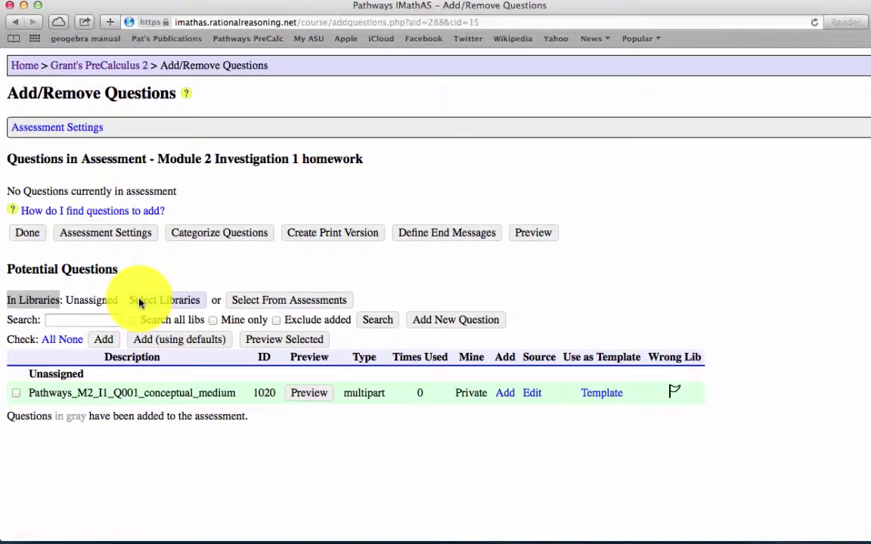
{"action": "left_click", "coordinate": [139, 303]}
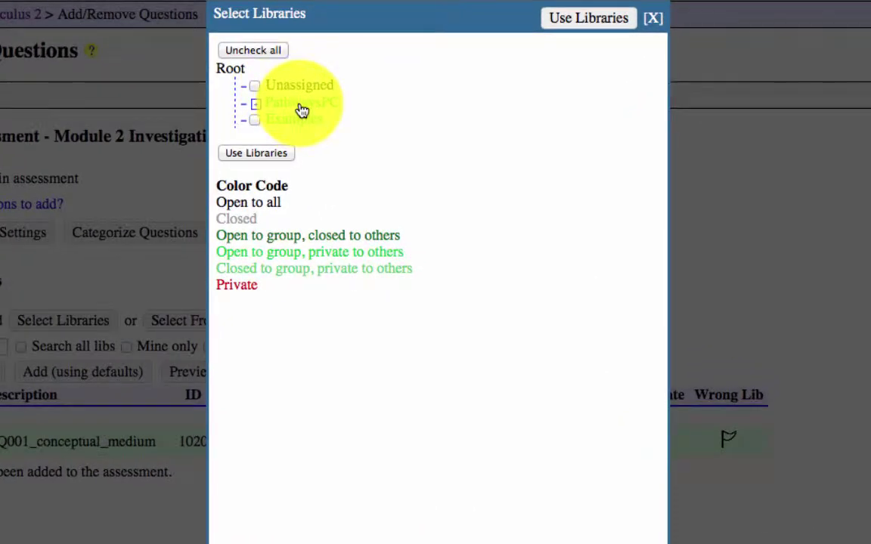
Expand PathwaysPC and PathwaysPC_M2, then use only the PathwaysPC_M2_I1 library for the search.
{"action": "left_click", "coordinate": [301, 109]}
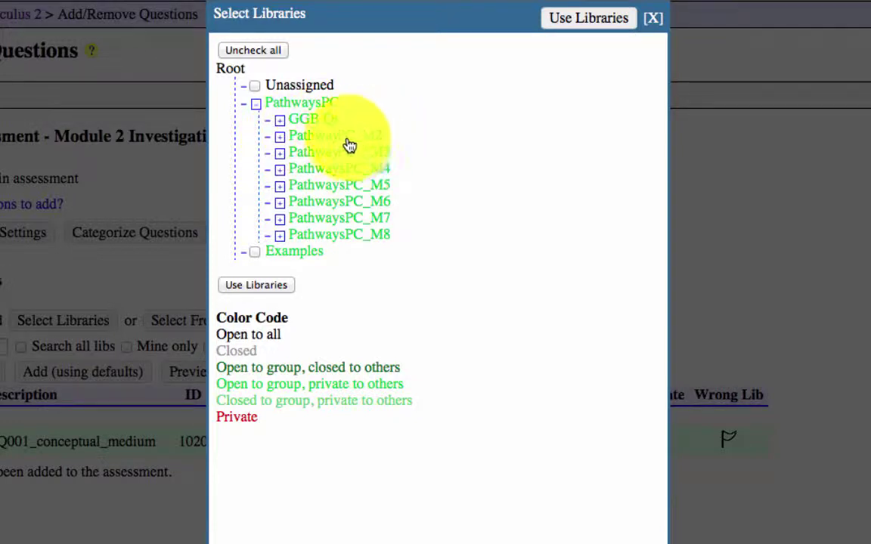
{"action": "left_click", "coordinate": [281, 137]}
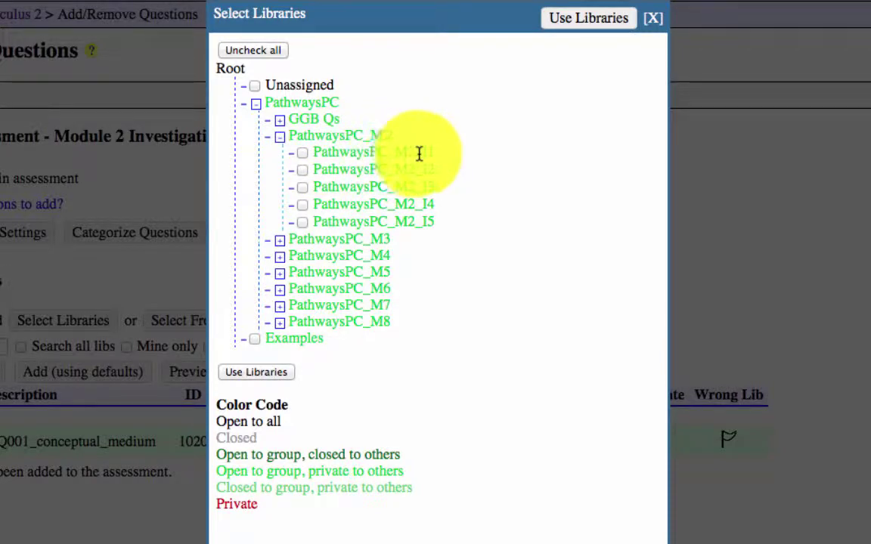
{"action": "left_click", "coordinate": [302, 153]}
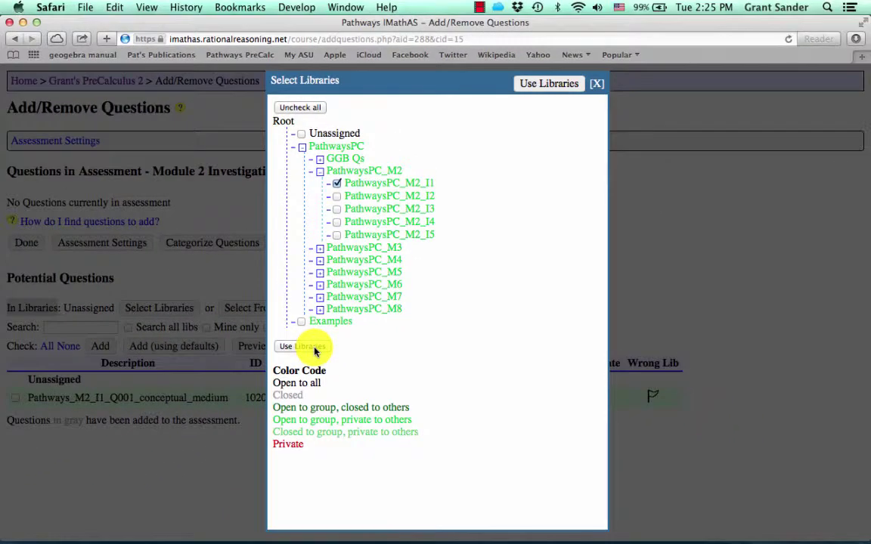
{"action": "left_click", "coordinate": [314, 349]}
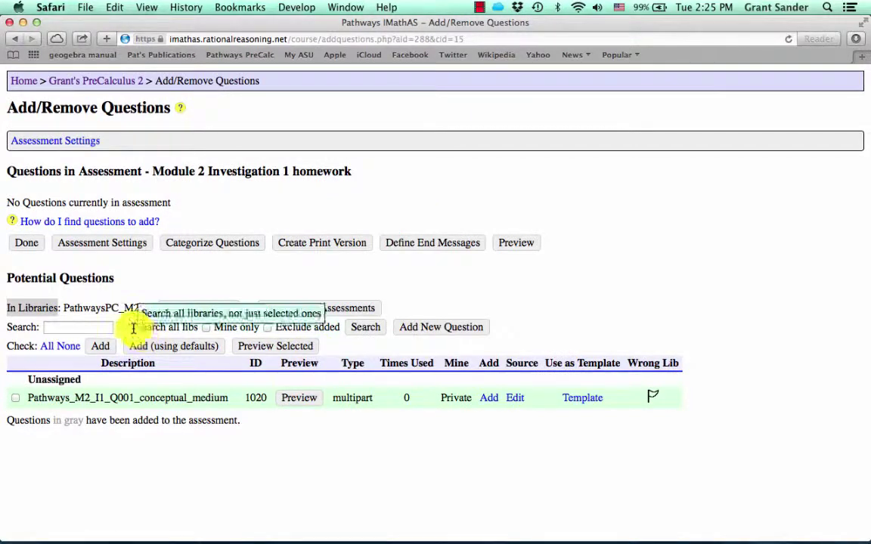
Review the PathwaysPC_M2_I1 results, Pathways_M2_I1_Q001 onward, with their IDs, types and times used.
{"action": "left_click_drag", "start_coordinate": [65, 306], "coordinate": [151, 304]}
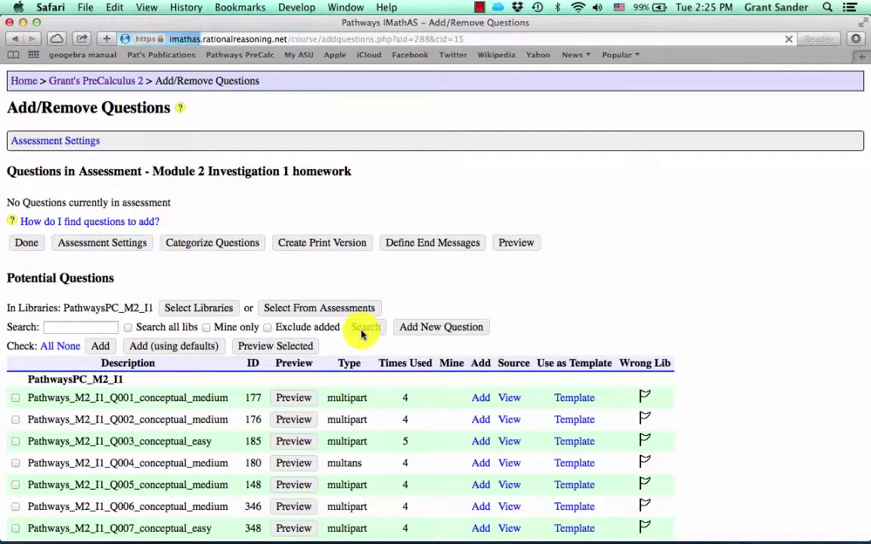
{"action": "scroll", "coordinate": [363, 452], "scroll_direction": "down", "scroll_amount": 1}
{"action": "scroll", "coordinate": [363, 452], "scroll_direction": "down", "scroll_amount": 6}
{"action": "scroll", "coordinate": [363, 454], "scroll_direction": "down", "scroll_amount": 1}
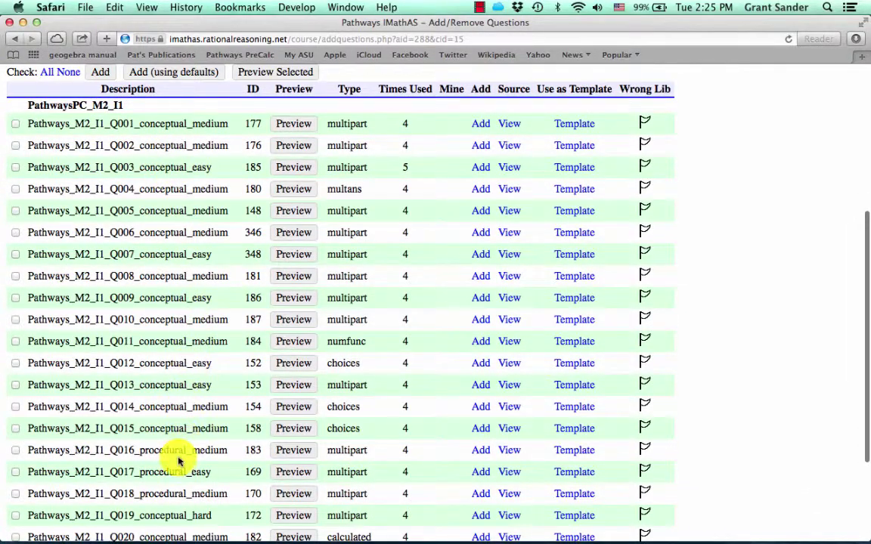
{"action": "scroll", "coordinate": [179, 458], "scroll_direction": "down", "scroll_amount": 4}
{"action": "scroll", "coordinate": [179, 458], "scroll_direction": "down", "scroll_amount": 2}
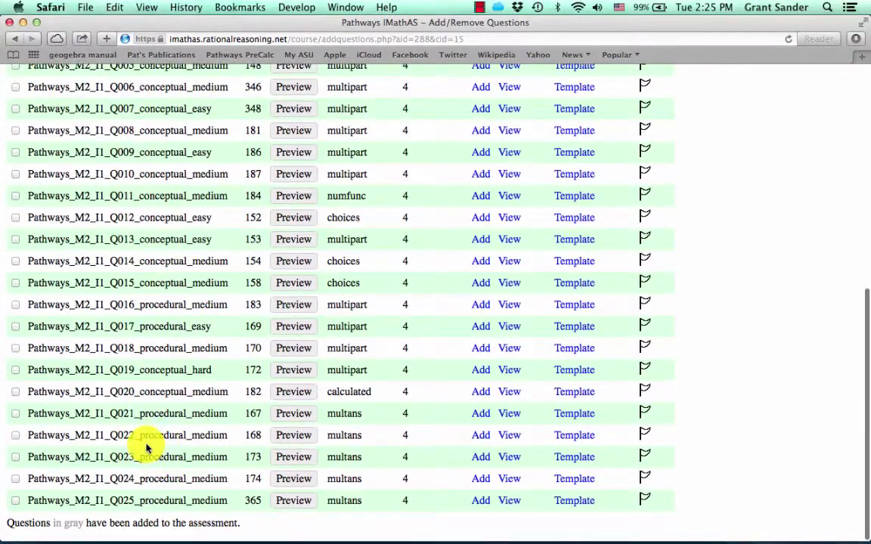
{"action": "scroll", "coordinate": [146, 446], "scroll_direction": "up", "scroll_amount": 2}
{"action": "scroll", "coordinate": [146, 446], "scroll_direction": "up", "scroll_amount": 2}
{"action": "scroll", "coordinate": [146, 445], "scroll_direction": "up", "scroll_amount": 4}
{"action": "scroll", "coordinate": [145, 445], "scroll_direction": "up", "scroll_amount": 4}
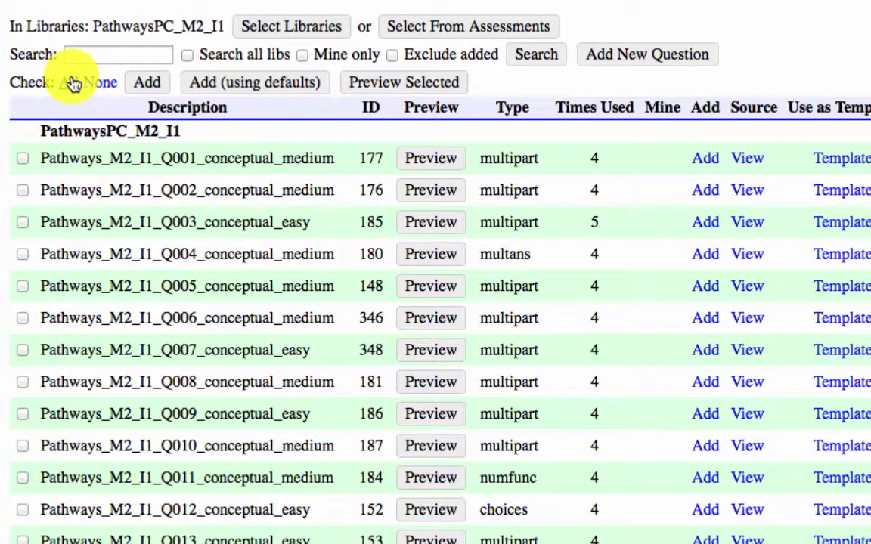
Check all listed PathwaysPC_M2_I1 questions as potential additions.
{"action": "left_click", "coordinate": [74, 83]}
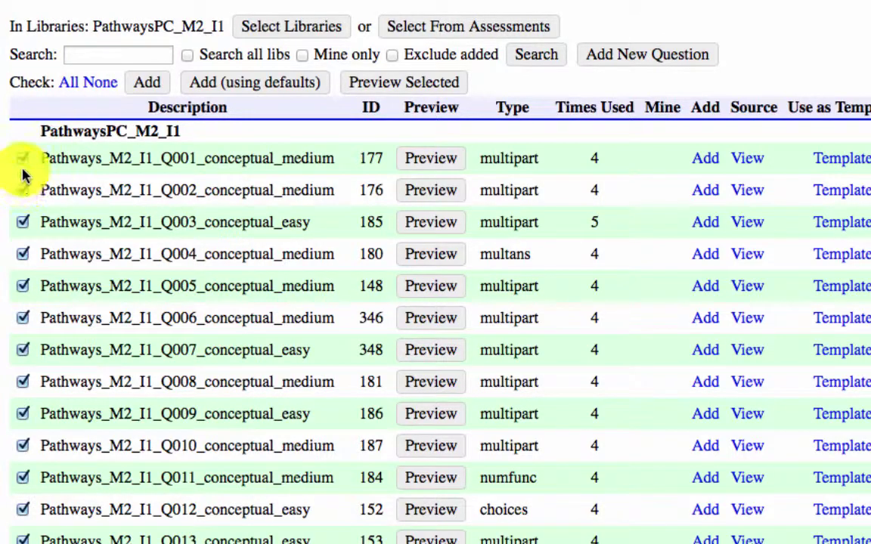
{"action": "scroll", "coordinate": [25, 418], "scroll_direction": "down", "scroll_amount": 10}
{"action": "scroll", "coordinate": [25, 423], "scroll_direction": "up", "scroll_amount": 13}
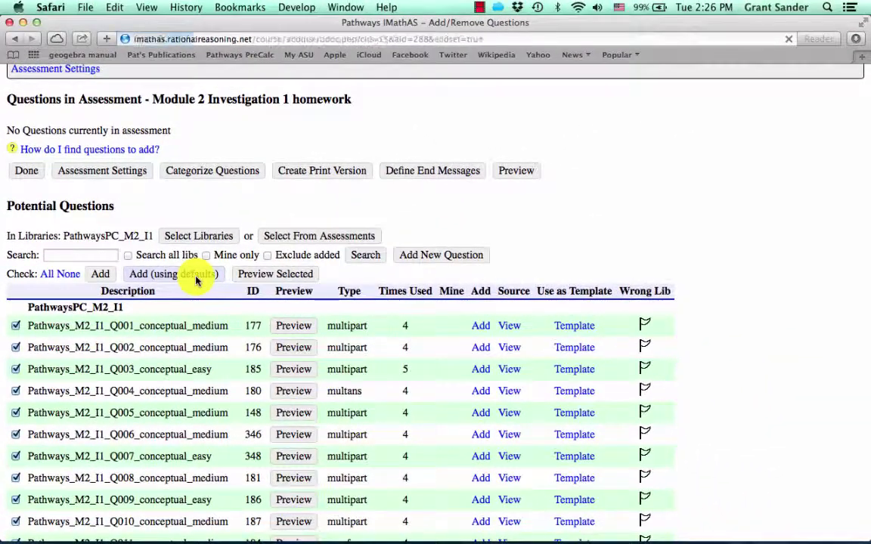
Add the checked questions with default settings, giving the homework Q001–Q025 for 25 points.
{"action": "left_click", "coordinate": [288, 201]}
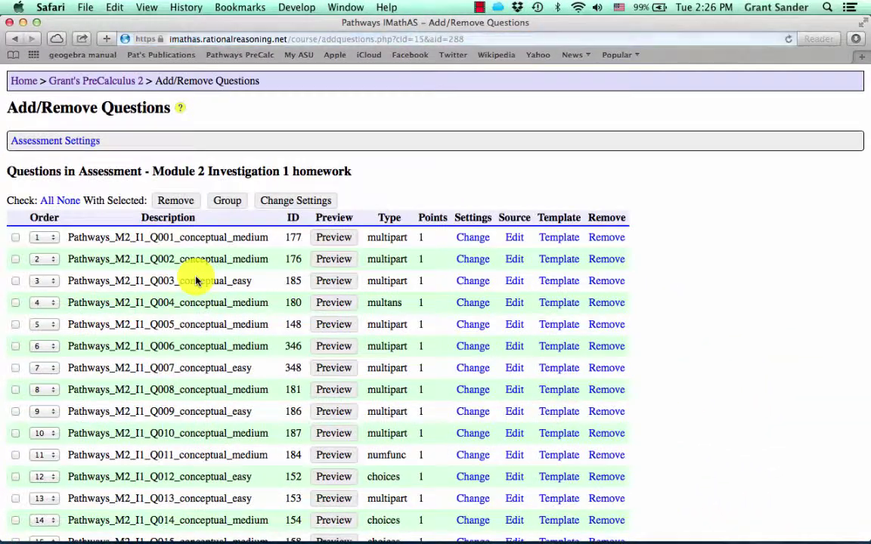
{"action": "scroll", "coordinate": [195, 280], "scroll_direction": "down", "scroll_amount": 2}
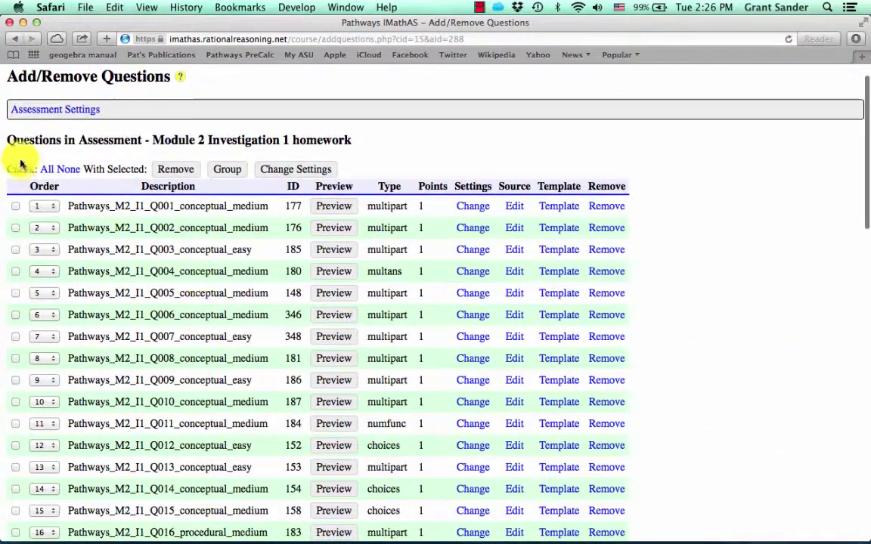
{"action": "left_click_drag", "start_coordinate": [8, 141], "coordinate": [140, 142]}
{"action": "scroll", "coordinate": [155, 302], "scroll_direction": "down", "scroll_amount": 8}
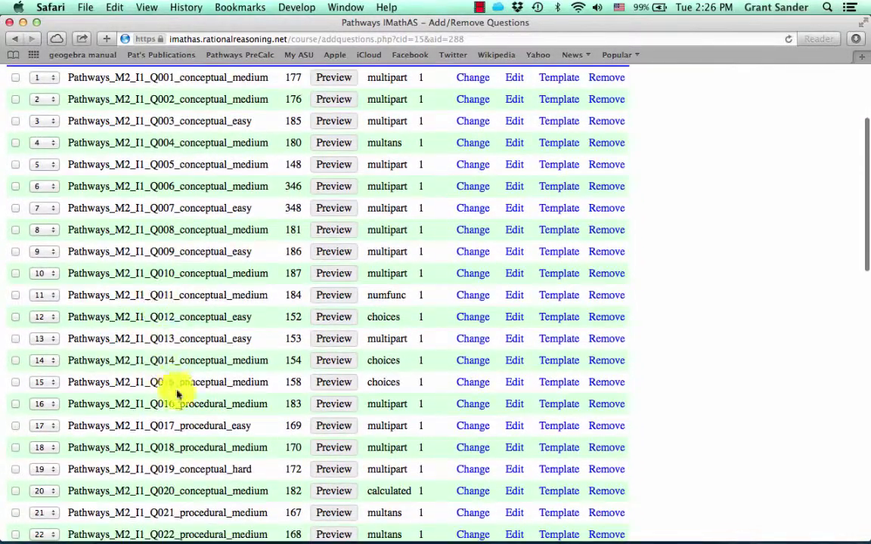
{"action": "scroll", "coordinate": [189, 187], "scroll_direction": "up", "scroll_amount": 3}
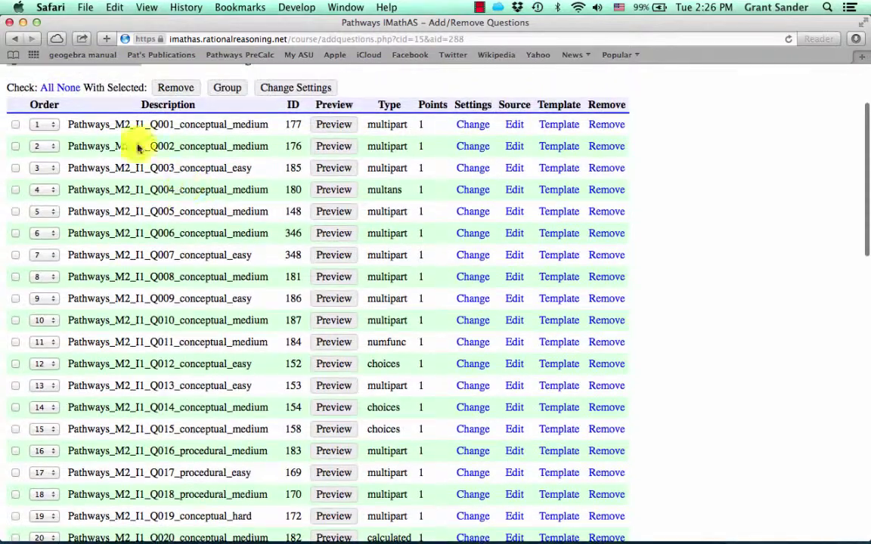
{"action": "scroll", "coordinate": [155, 240], "scroll_direction": "down", "scroll_amount": 8}
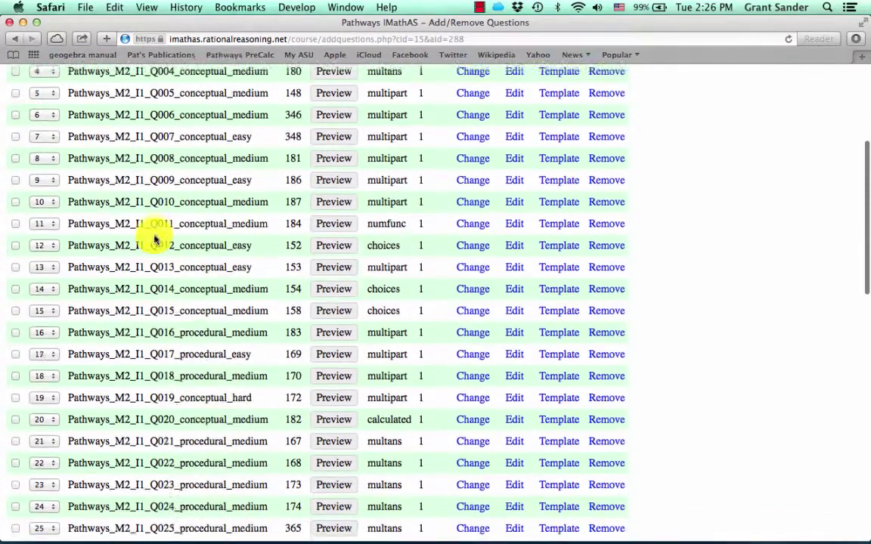
{"action": "scroll", "coordinate": [155, 239], "scroll_direction": "down", "scroll_amount": 10}
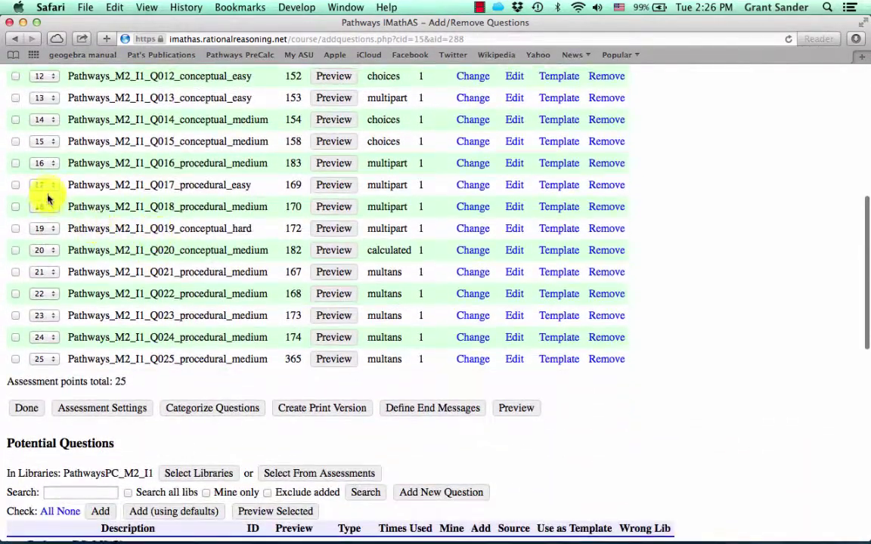
{"action": "left_click", "coordinate": [44, 186]}
{"action": "left_click", "coordinate": [43, 184]}
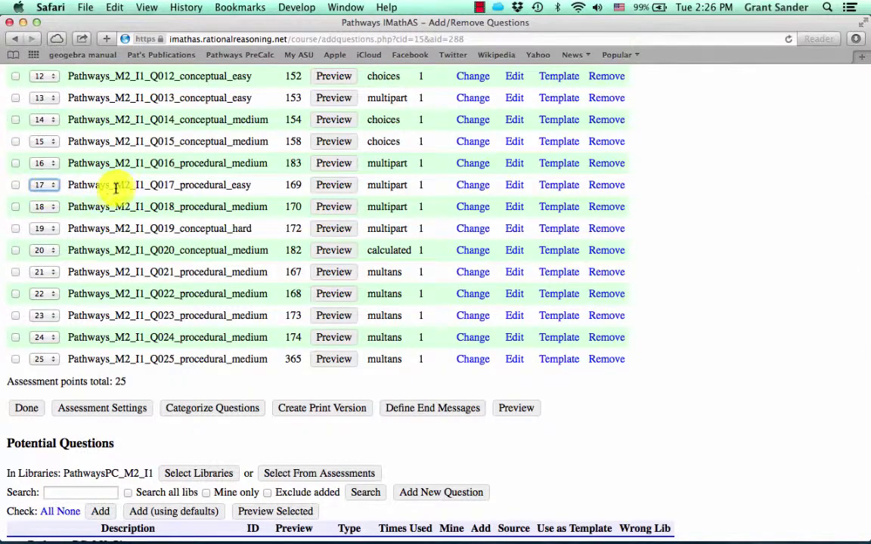
{"action": "scroll", "coordinate": [117, 187], "scroll_direction": "up", "scroll_amount": 20}
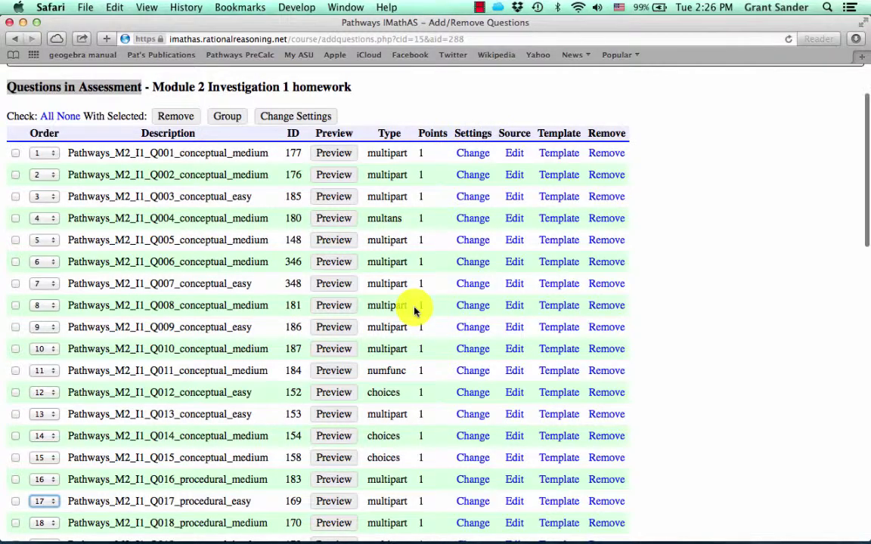
Select Q004 and Q005 and choose Remove for the selected questions.
{"action": "scroll", "coordinate": [423, 313], "scroll_direction": "down", "scroll_amount": 10}
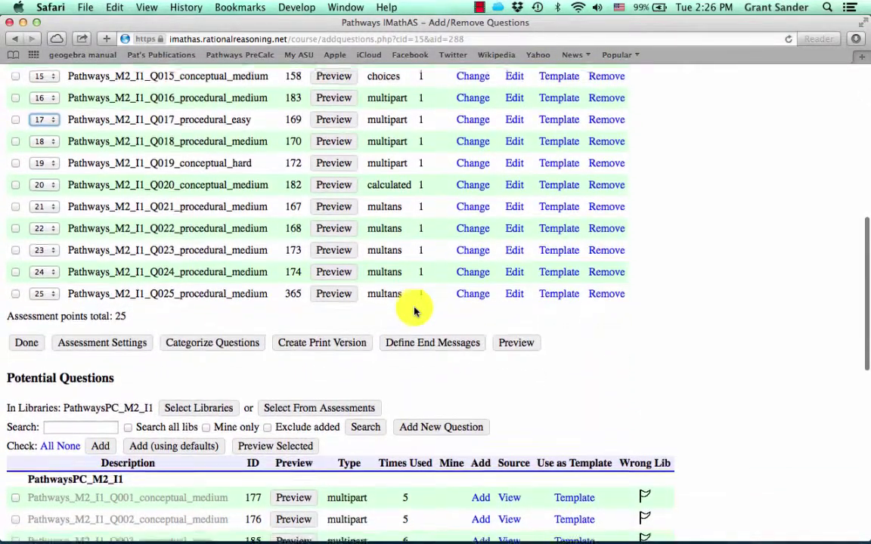
{"action": "scroll", "coordinate": [90, 242], "scroll_direction": "up", "scroll_amount": 5}
{"action": "scroll", "coordinate": [90, 242], "scroll_direction": "up", "scroll_amount": 5}
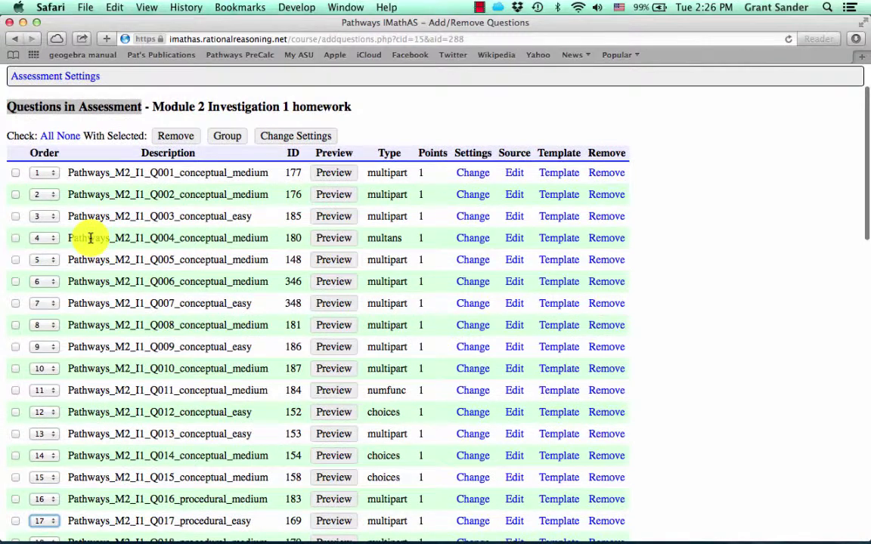
{"action": "left_click", "coordinate": [15, 239]}
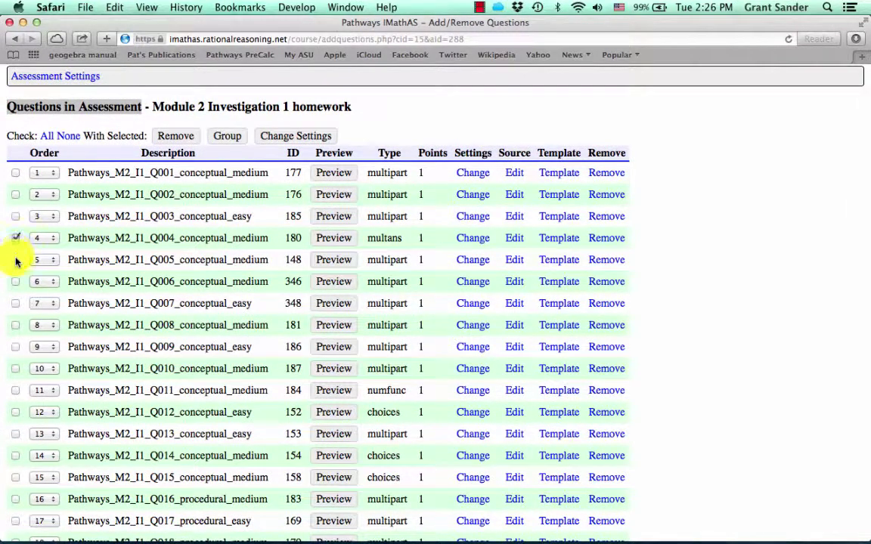
{"action": "left_click", "coordinate": [15, 260]}
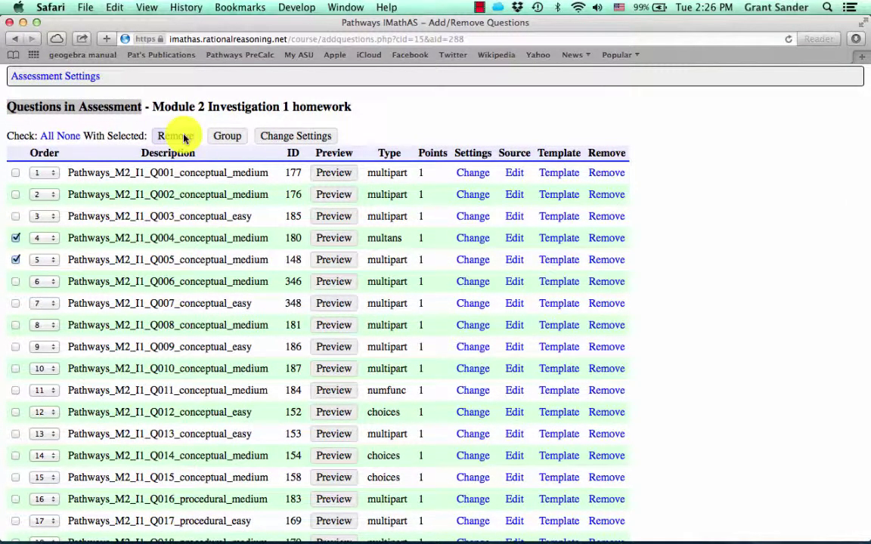
{"action": "left_click", "coordinate": [179, 136]}
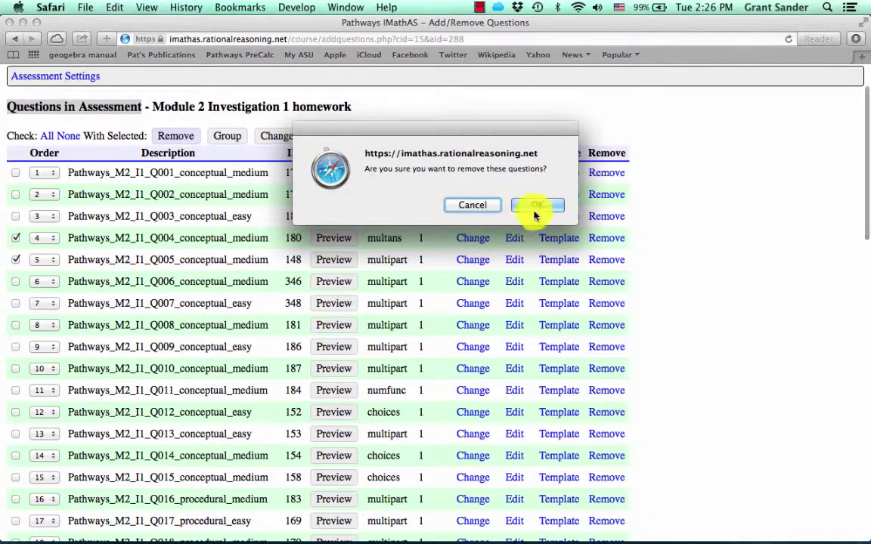
Confirm removing Q004 and Q005, leaving 23 points, and finish back on the course page.
{"action": "left_click", "coordinate": [538, 207]}
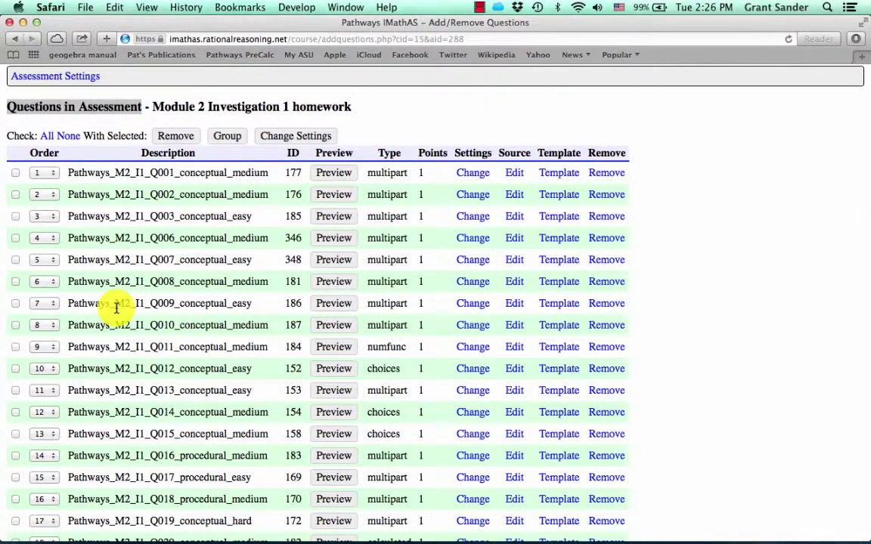
{"action": "scroll", "coordinate": [117, 308], "scroll_direction": "down", "scroll_amount": 2}
{"action": "scroll", "coordinate": [118, 308], "scroll_direction": "down", "scroll_amount": 10}
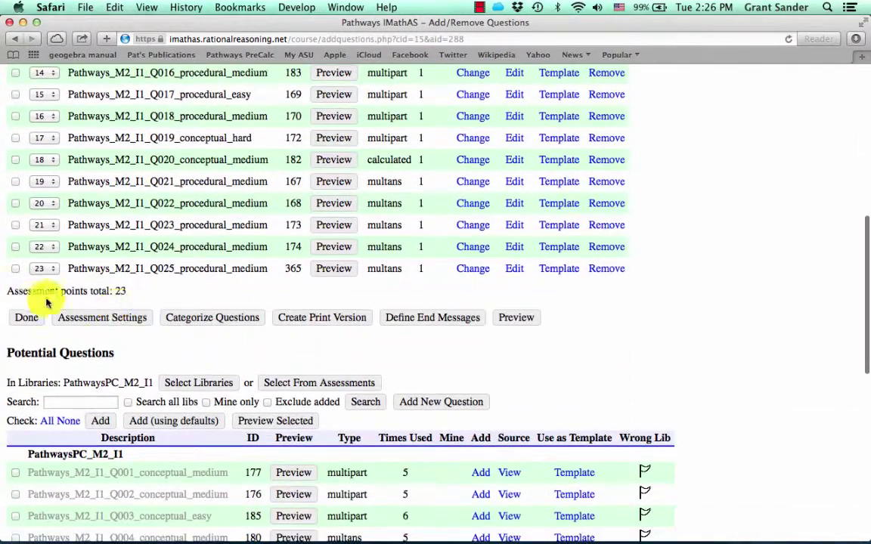
{"action": "left_click", "coordinate": [25, 317]}
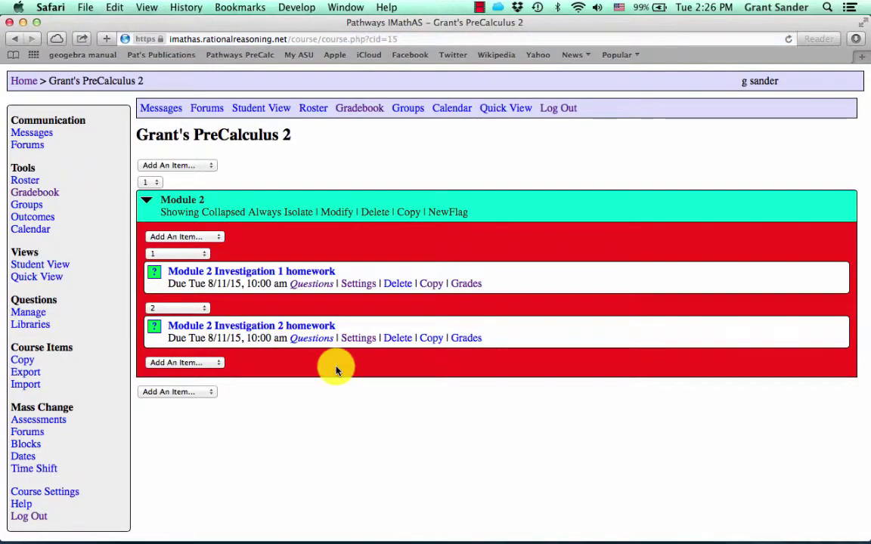
Open the Module 2 Investigation 1 homework and go to Q15's answer box a.
{"action": "left_click", "coordinate": [294, 276]}
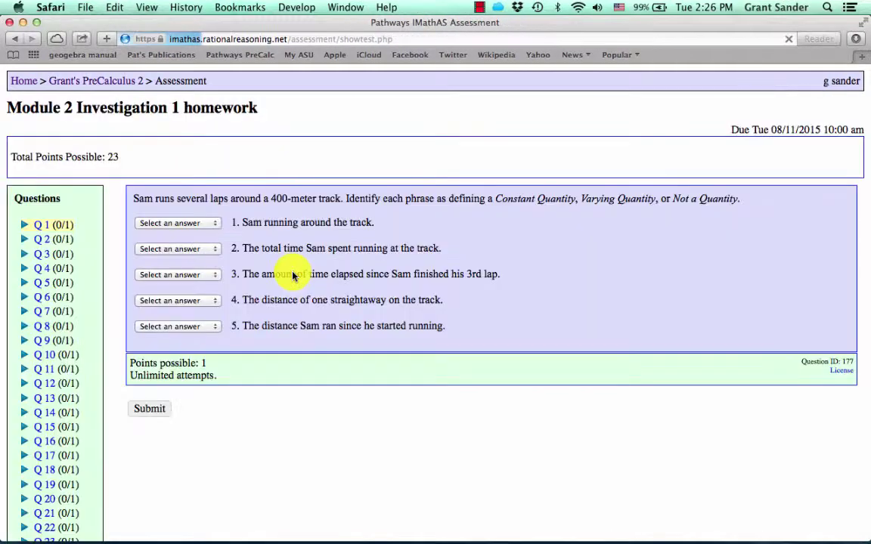
{"action": "scroll", "coordinate": [88, 373], "scroll_direction": "down", "scroll_amount": 3}
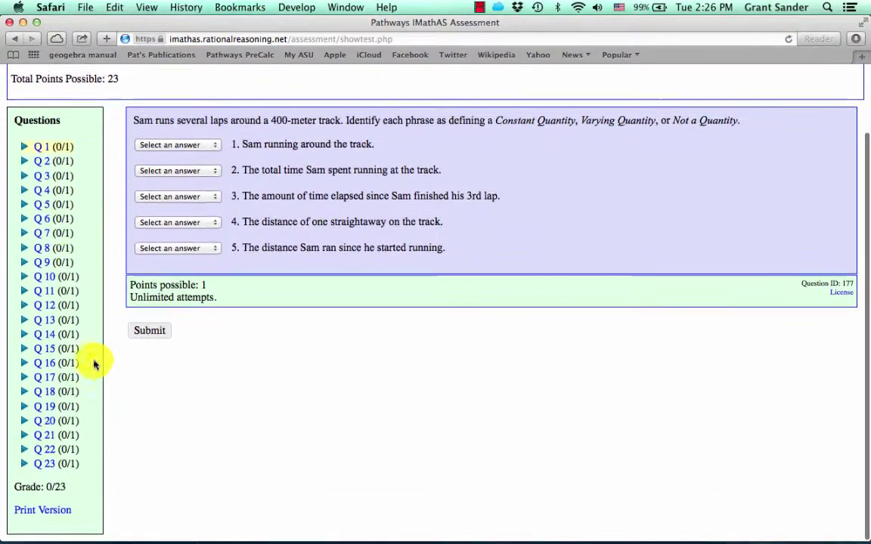
{"action": "scroll", "coordinate": [29, 340], "scroll_direction": "up", "scroll_amount": 2}
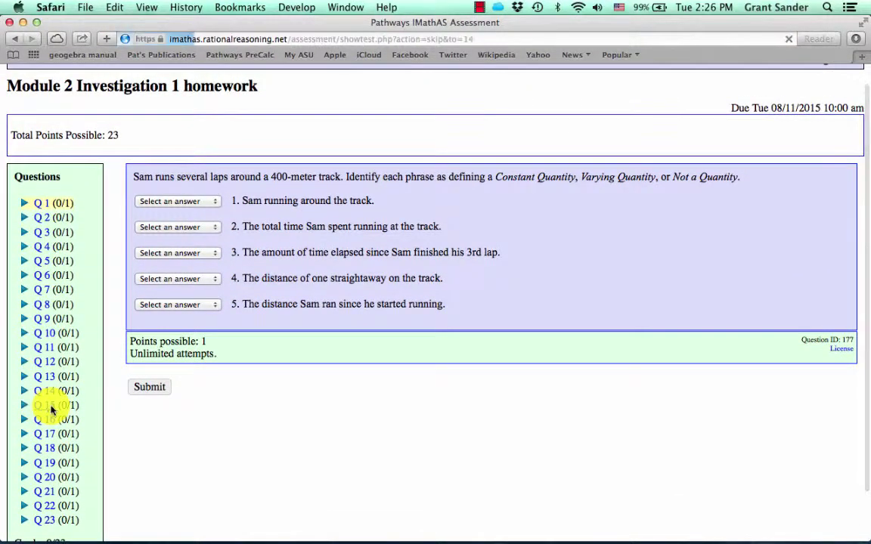
{"action": "left_click", "coordinate": [51, 408]}
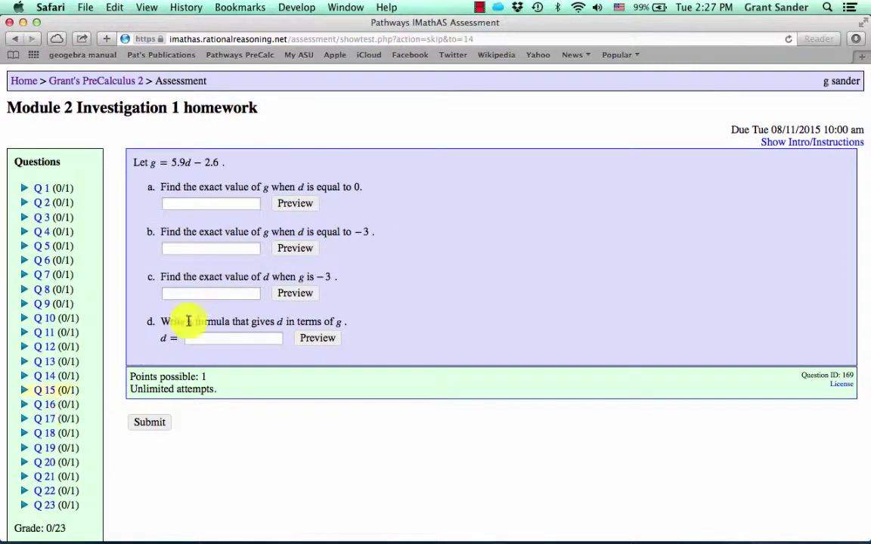
{"action": "left_click", "coordinate": [231, 202]}
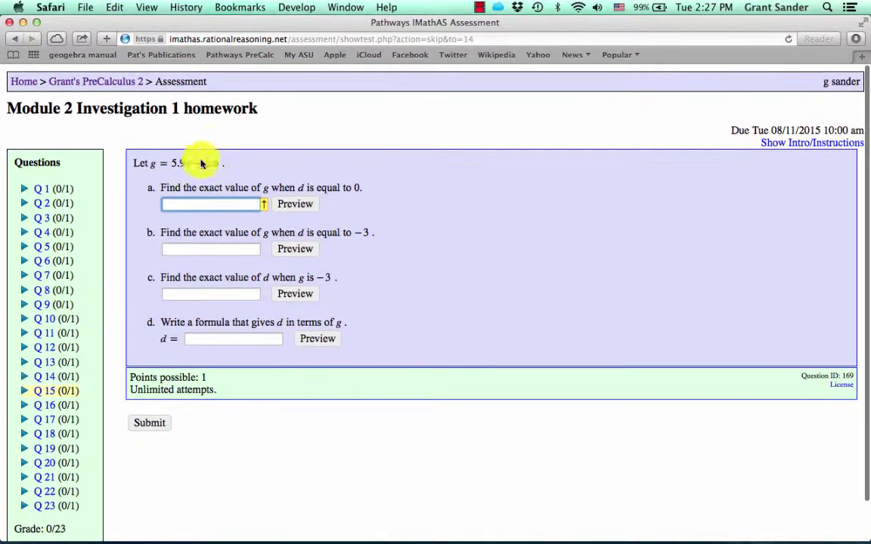
Return to the course and reopen the homework's list of 23 questions.
{"action": "left_click", "coordinate": [127, 84]}
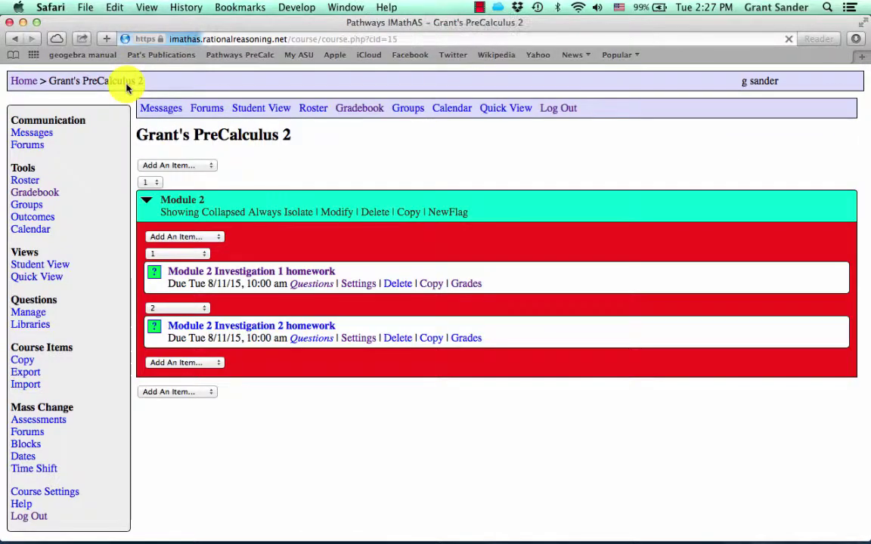
{"action": "left_click", "coordinate": [316, 289]}
{"action": "scroll", "coordinate": [194, 346], "scroll_direction": "down", "scroll_amount": 5}
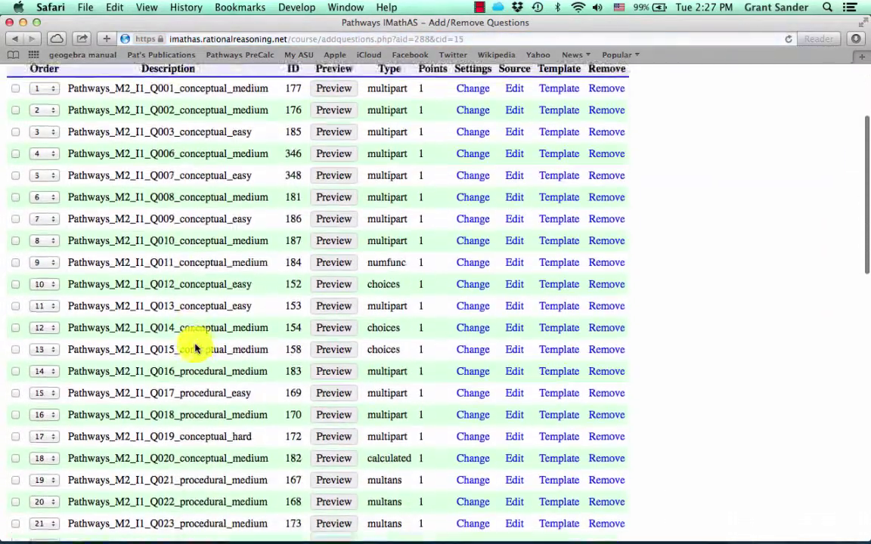
{"action": "scroll", "coordinate": [195, 344], "scroll_direction": "down", "scroll_amount": 2}
{"action": "scroll", "coordinate": [195, 344], "scroll_direction": "up", "scroll_amount": 5}
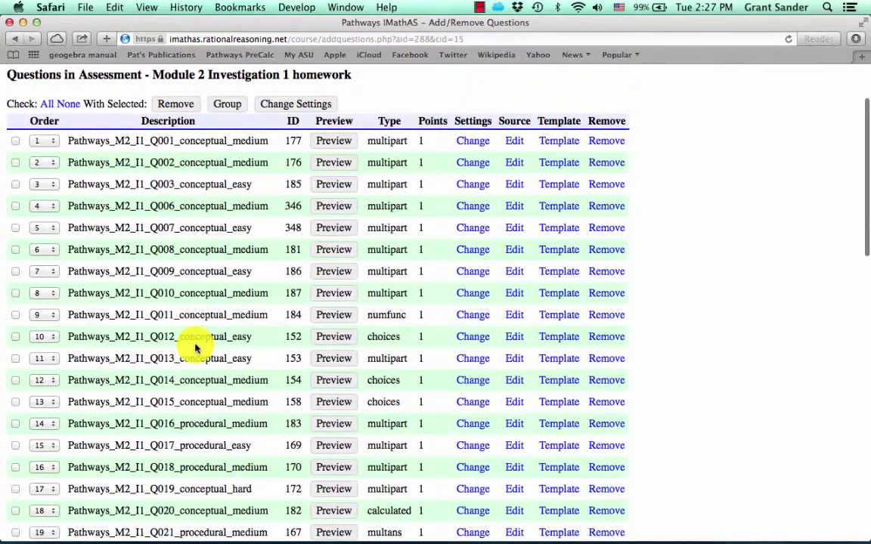
{"action": "scroll", "coordinate": [195, 345], "scroll_direction": "down", "scroll_amount": 1}
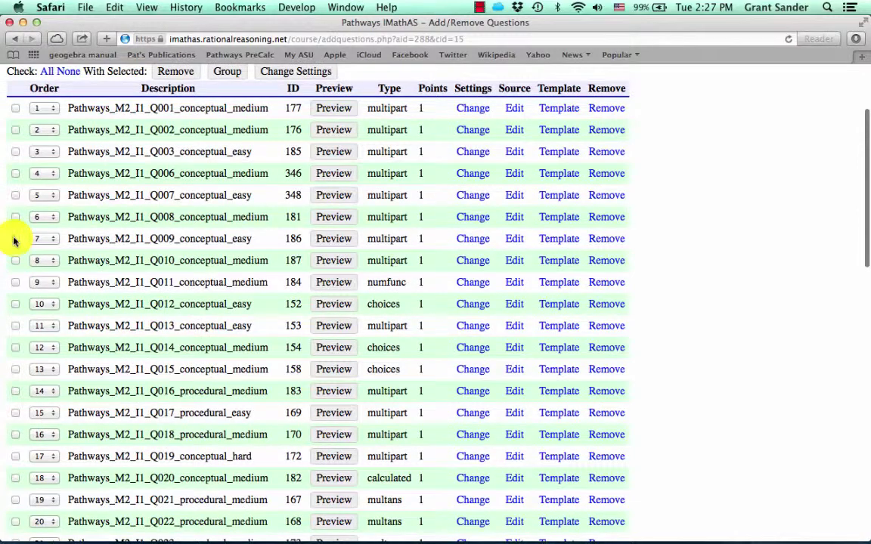
{"action": "scroll", "coordinate": [204, 514], "scroll_direction": "down", "scroll_amount": 12}
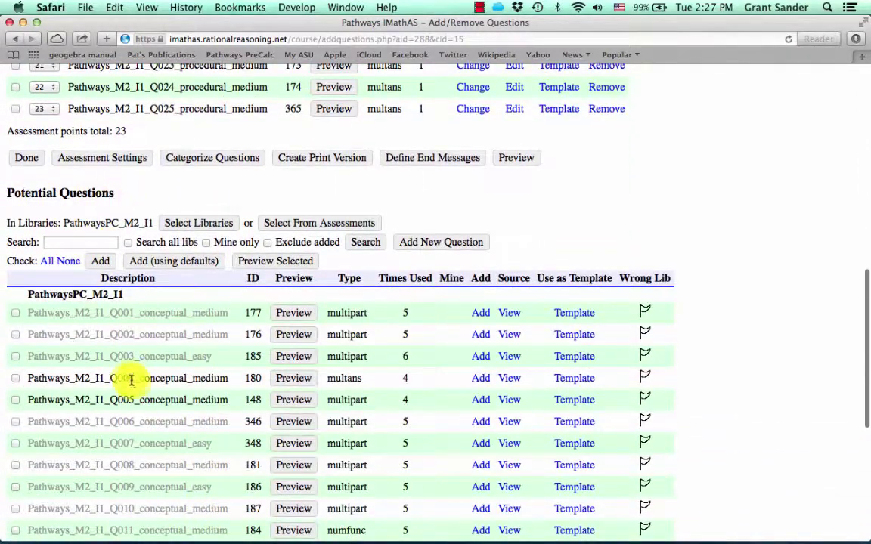
{"action": "scroll", "coordinate": [133, 383], "scroll_direction": "up", "scroll_amount": 13}
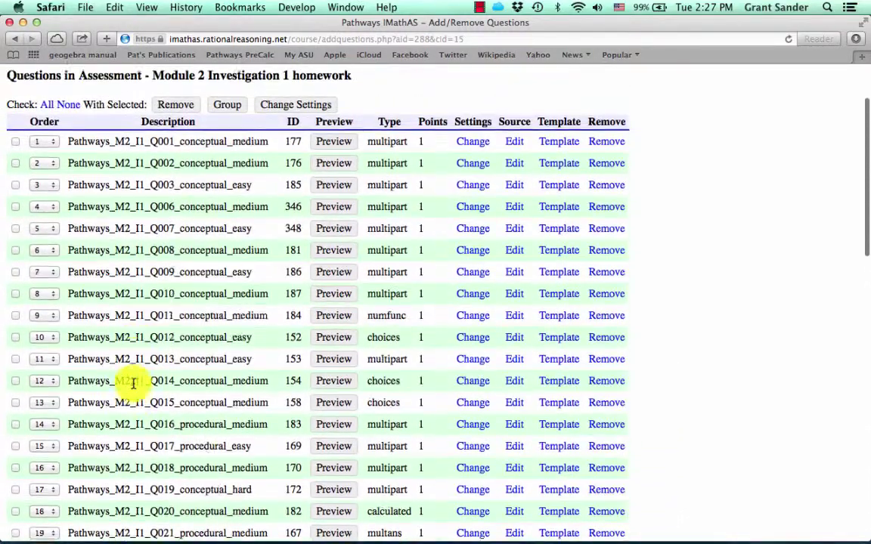
Check and then uncheck questions Q009 and Q010, leaving nothing selected.
{"action": "left_click", "coordinate": [15, 272]}
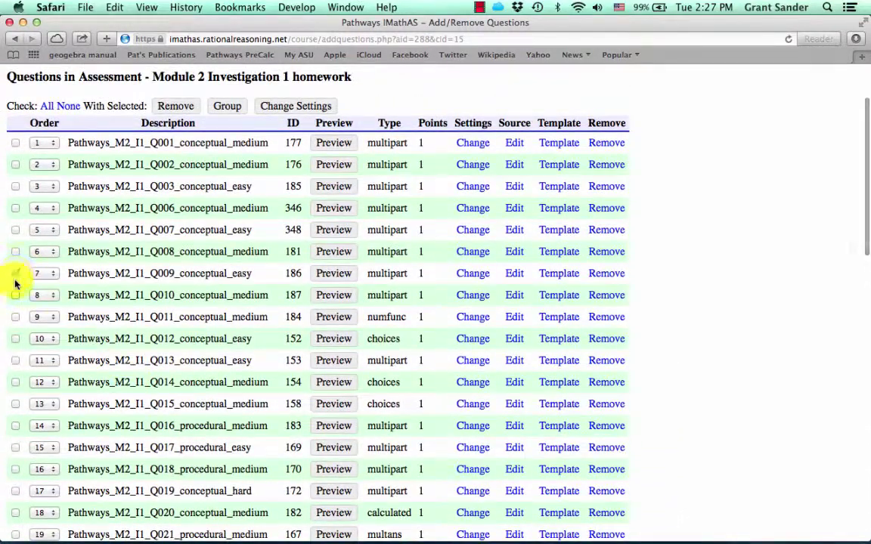
{"action": "left_click", "coordinate": [15, 295]}
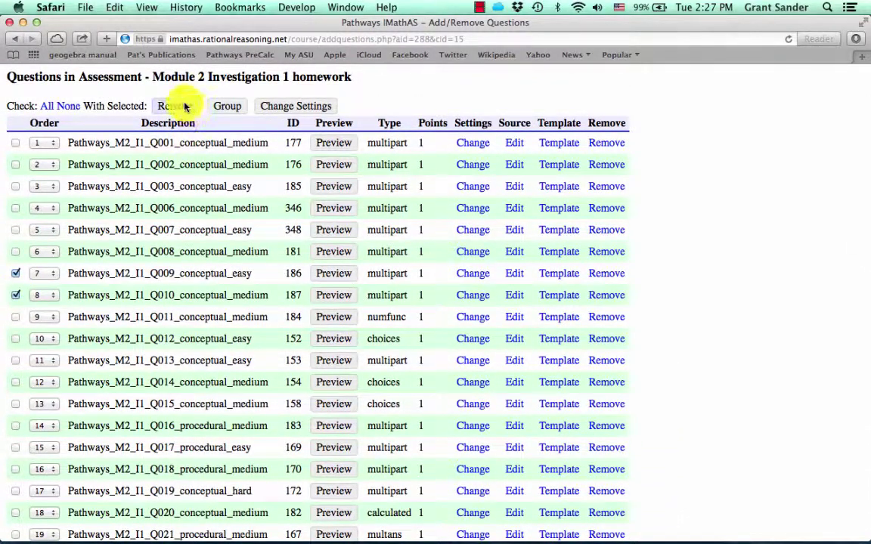
{"action": "left_click", "coordinate": [19, 273]}
{"action": "left_click", "coordinate": [16, 294]}
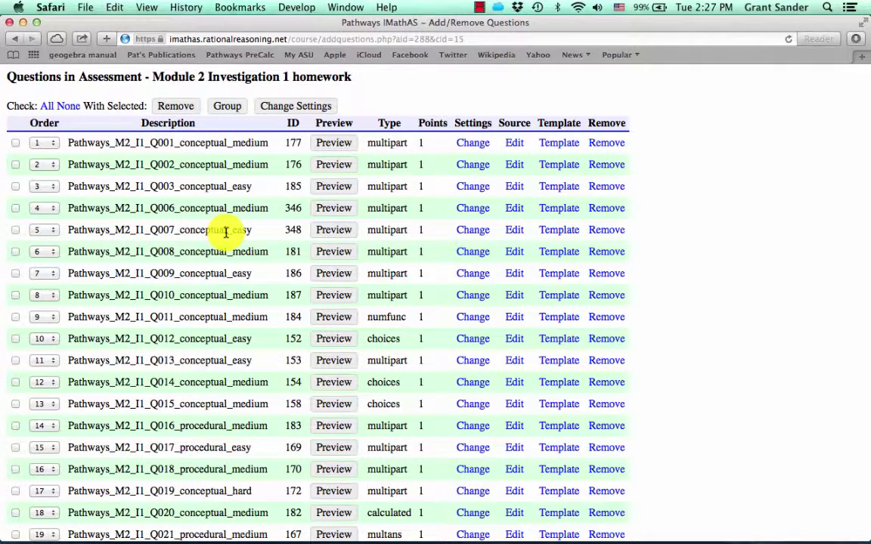
{"action": "left_click", "coordinate": [349, 146]}
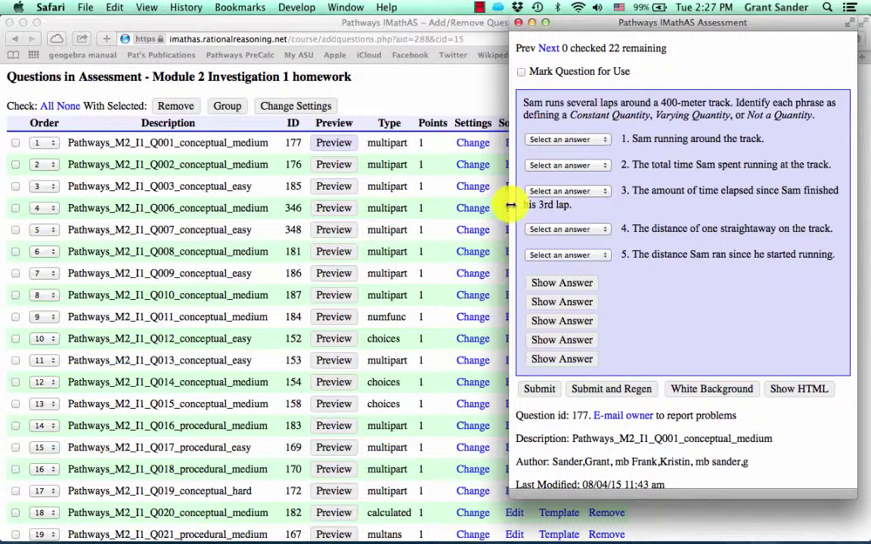
{"action": "left_click_drag", "start_coordinate": [505, 206], "coordinate": [352, 210]}
{"action": "left_click", "coordinate": [421, 143]}
{"action": "left_click", "coordinate": [408, 151]}
{"action": "left_click", "coordinate": [421, 192]}
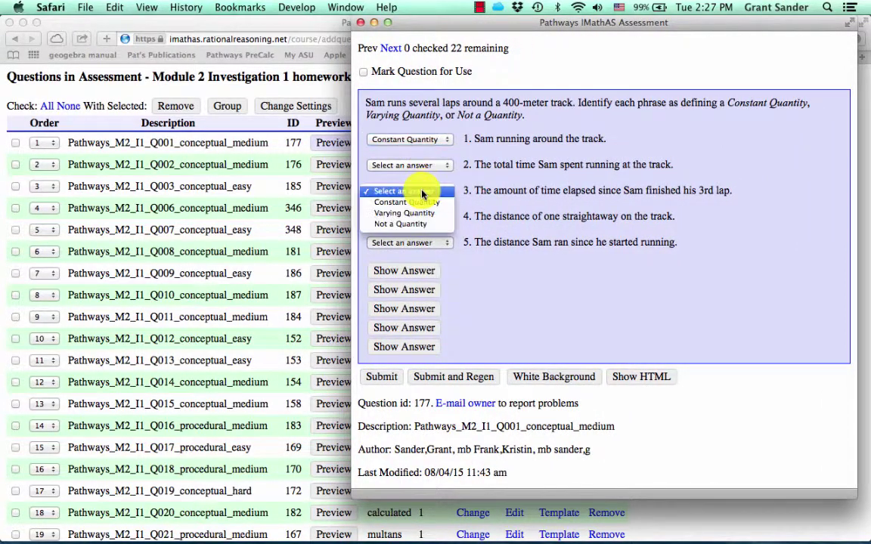
{"action": "left_click", "coordinate": [402, 214]}
{"action": "left_click", "coordinate": [381, 376]}
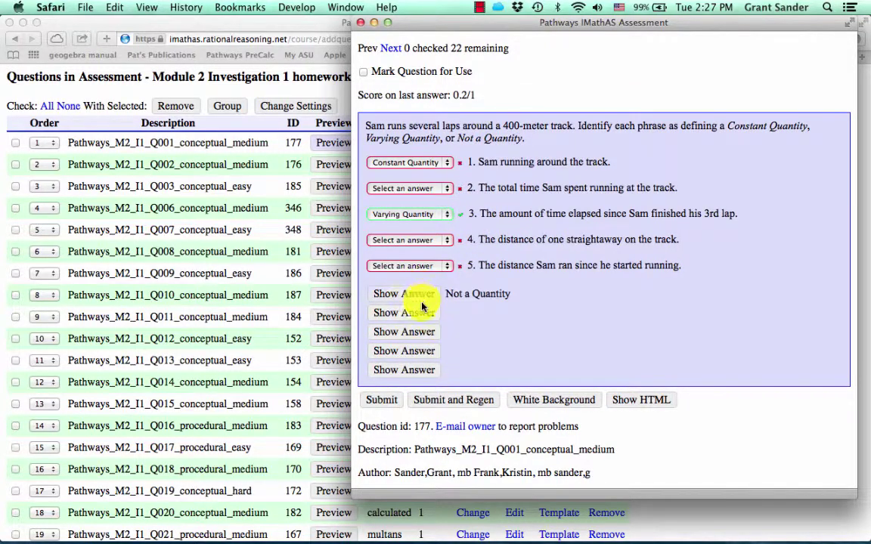
{"action": "left_click", "coordinate": [421, 353]}
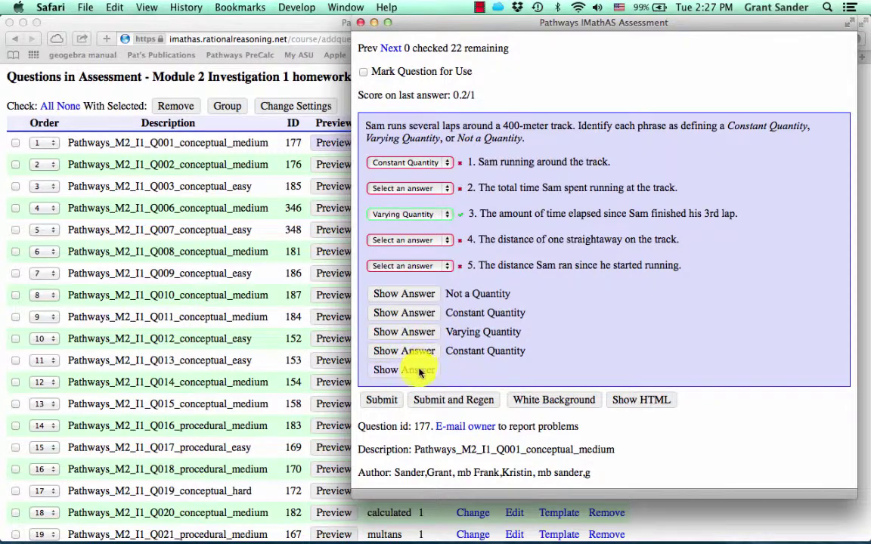
{"action": "left_click", "coordinate": [394, 53]}
{"action": "left_click", "coordinate": [394, 53]}
{"action": "left_click", "coordinate": [394, 53]}
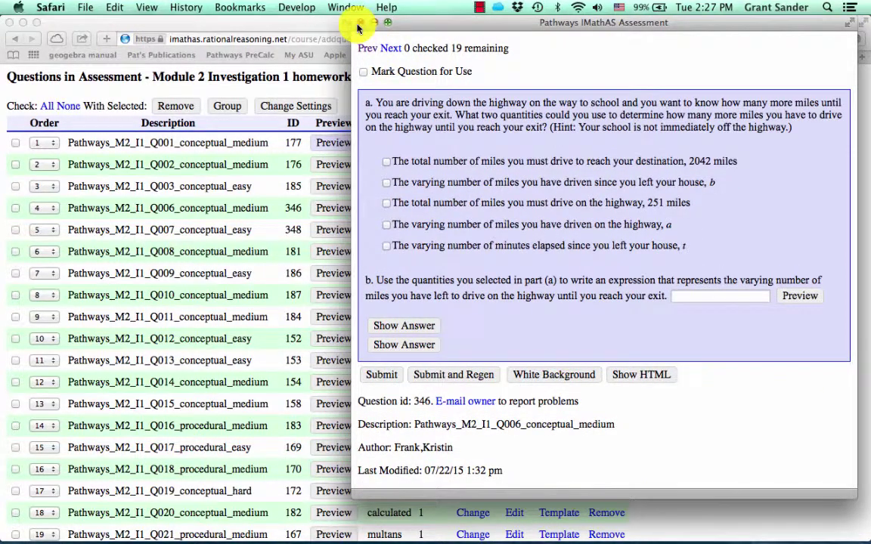
{"action": "left_click", "coordinate": [361, 23]}
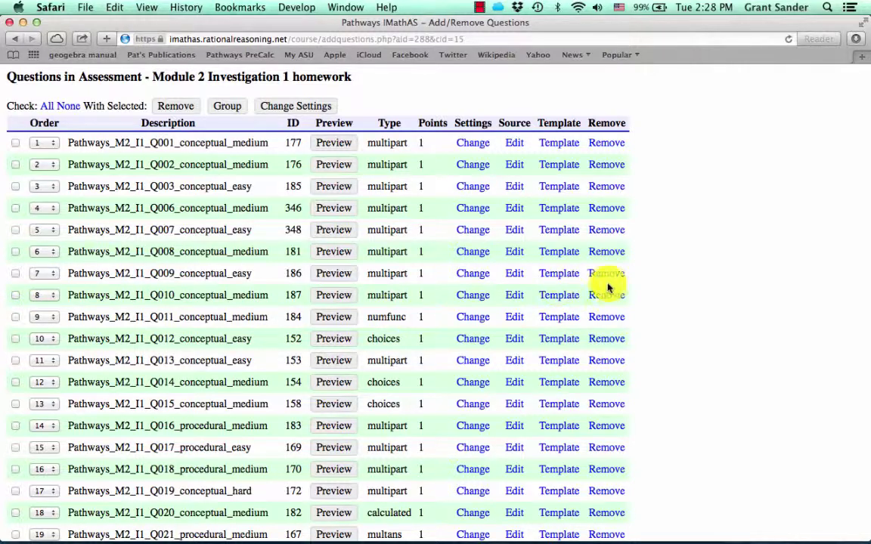
Open the Module 2 Investigation 1 homework from the course page, showing Q1 and the Q1–Q23 list.
{"action": "scroll", "coordinate": [453, 233], "scroll_direction": "up", "scroll_amount": 3}
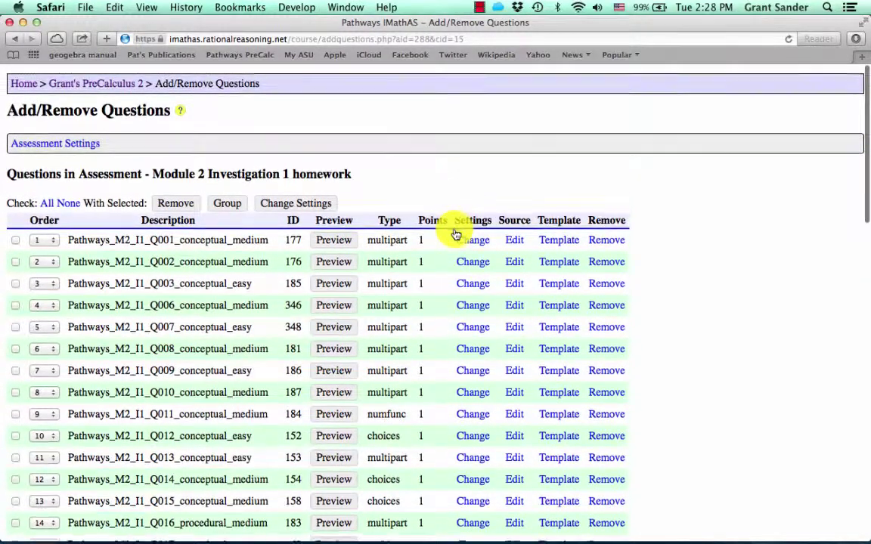
{"action": "left_click", "coordinate": [93, 80]}
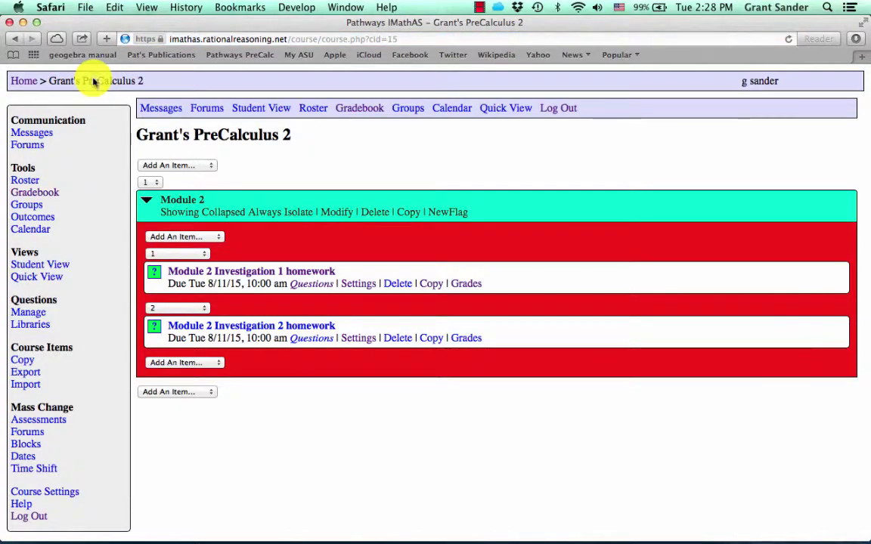
{"action": "left_click", "coordinate": [281, 272]}
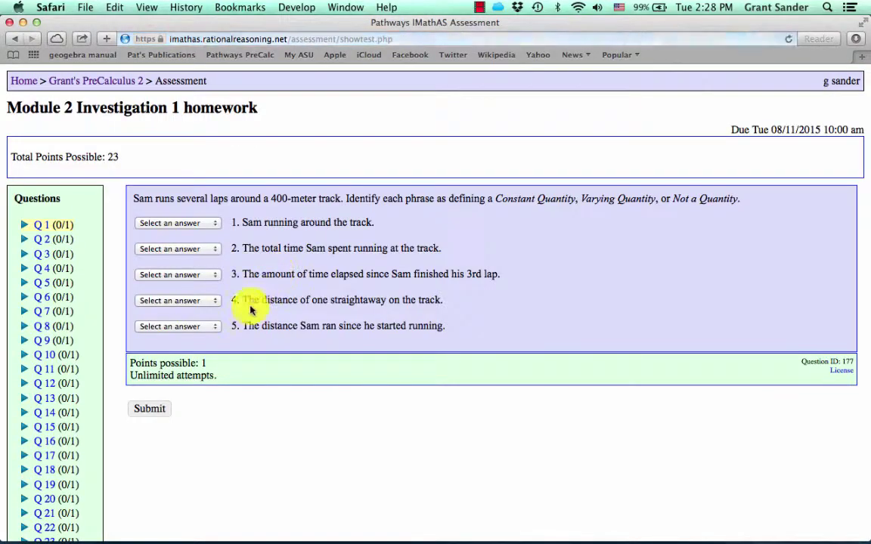
{"action": "scroll", "coordinate": [249, 311], "scroll_direction": "down", "scroll_amount": 3}
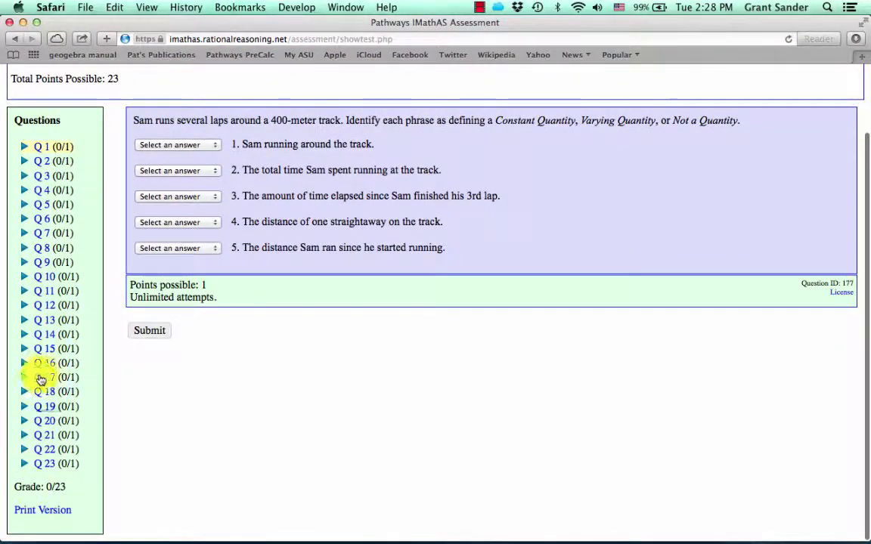